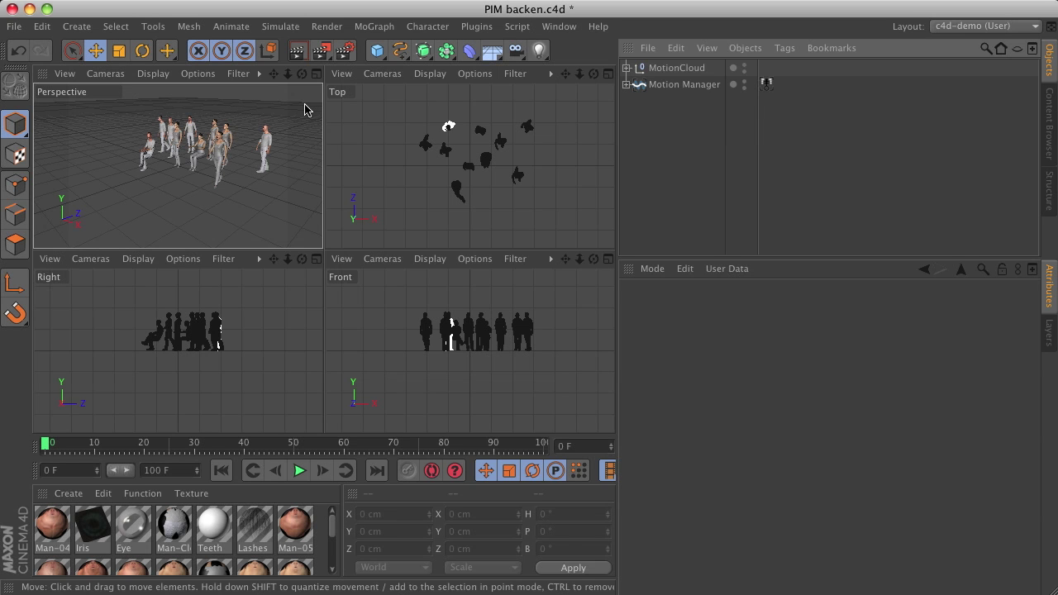
Pan the perspective view to put the crowd left of centre and widen the Object Manager name column.
drag(273, 73, 170, 168)
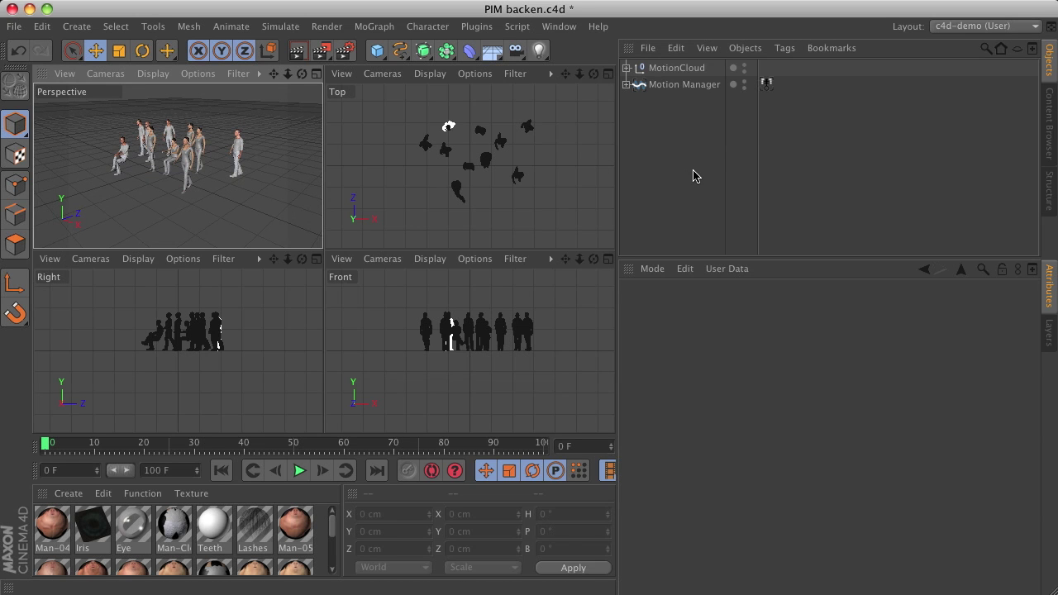
drag(756, 168, 767, 167)
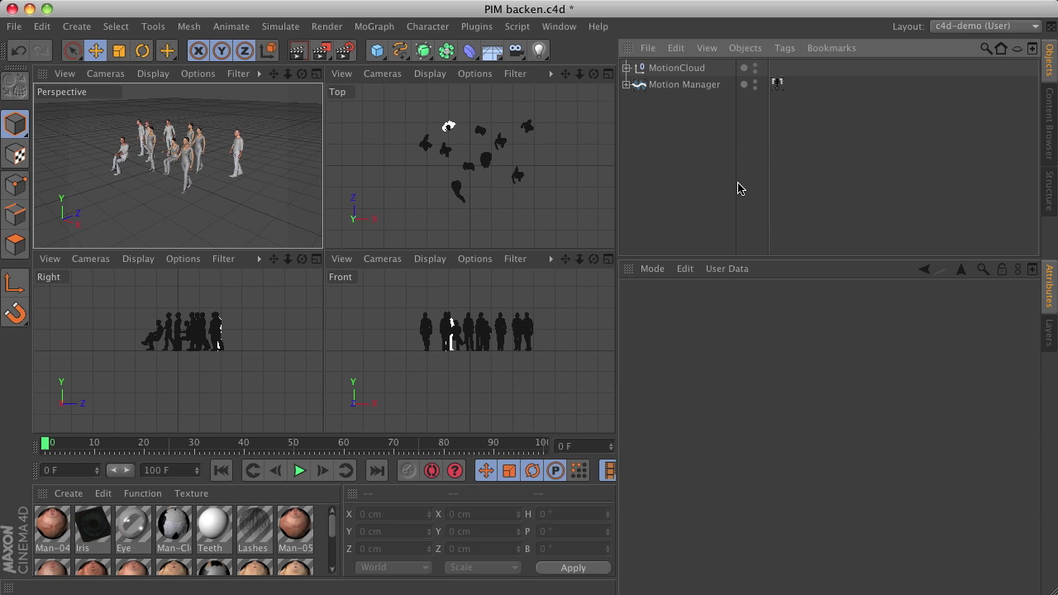
click(573, 32)
click(576, 168)
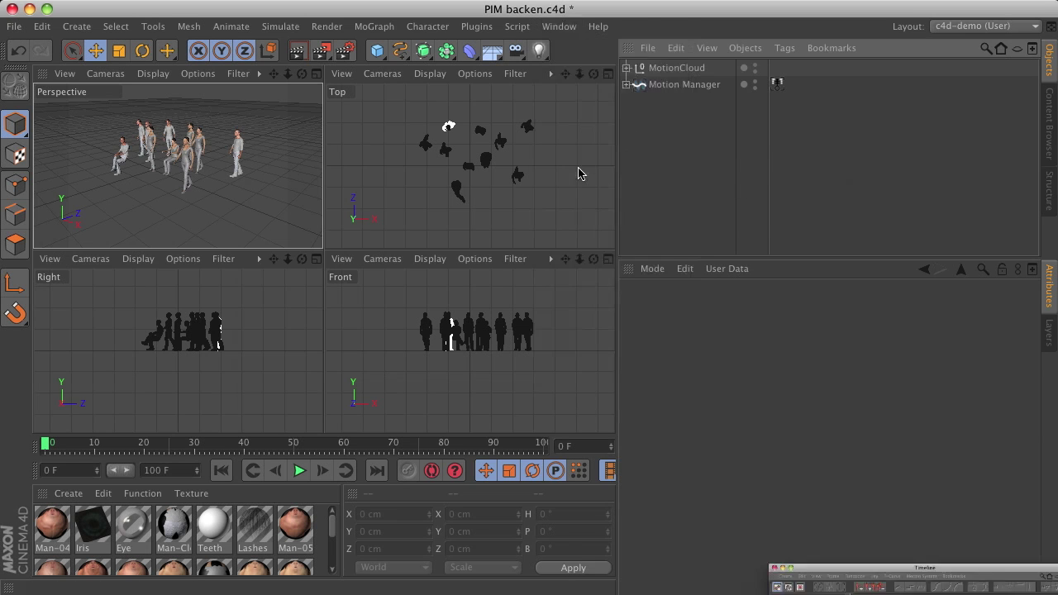
drag(423, 87, 618, 78)
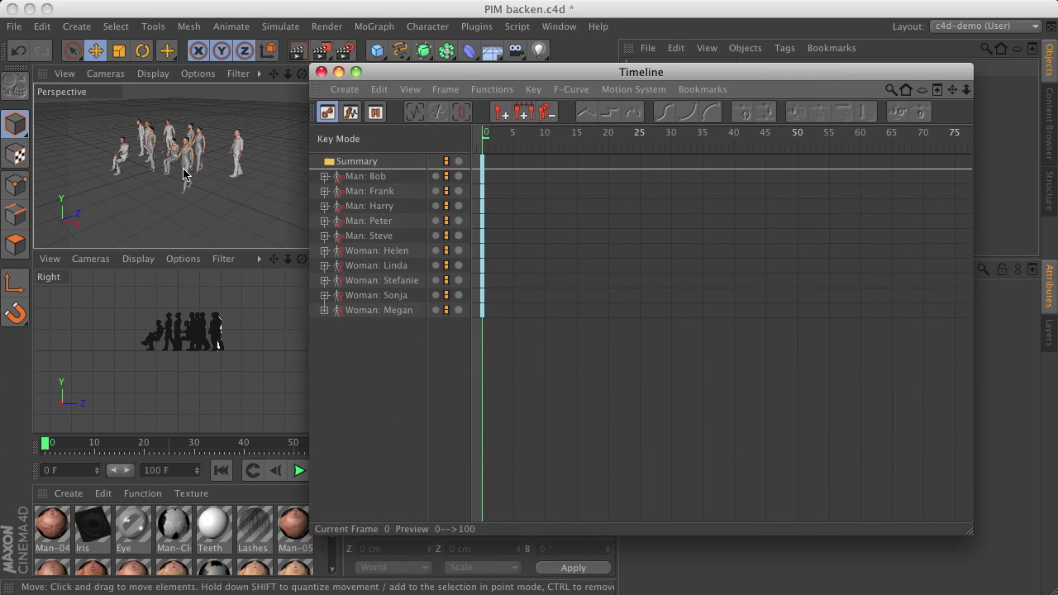
click(324, 177)
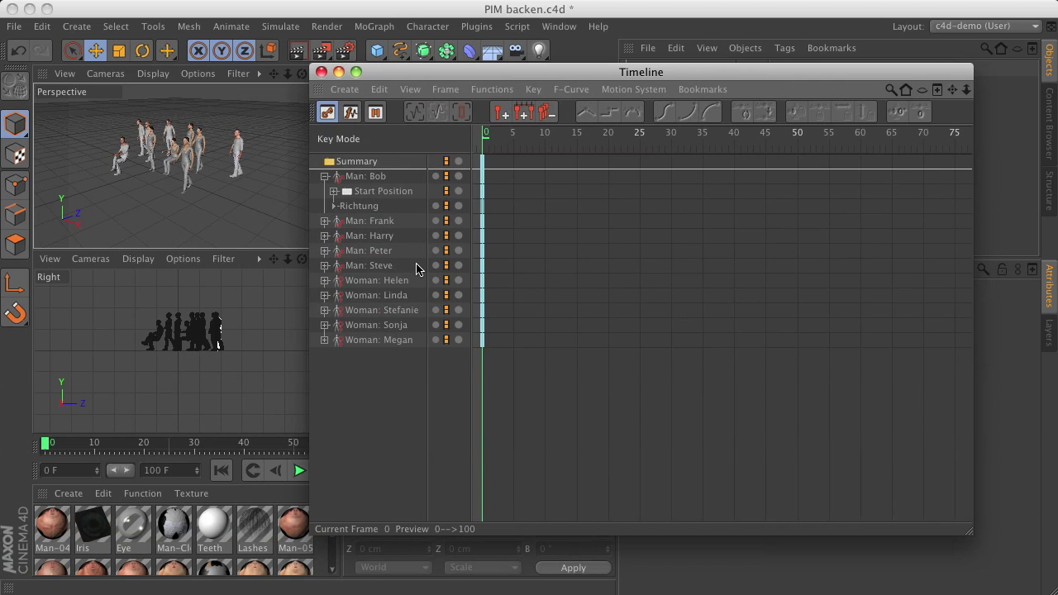
click(324, 177)
Inspect Bob's and Stefanie's motion, offset, speed and size options under the Motion Manager.
click(321, 72)
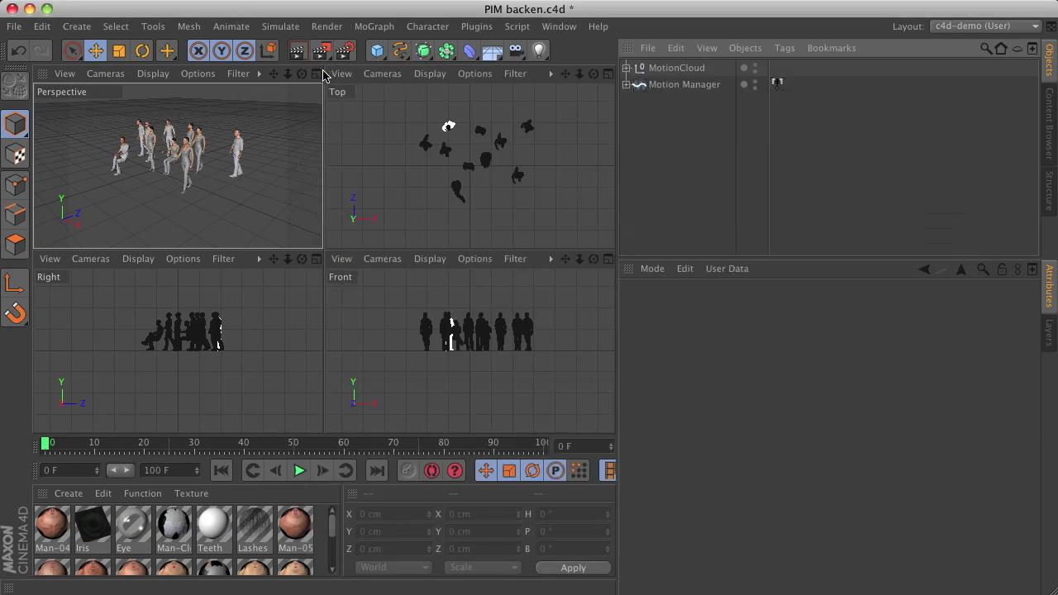
click(681, 85)
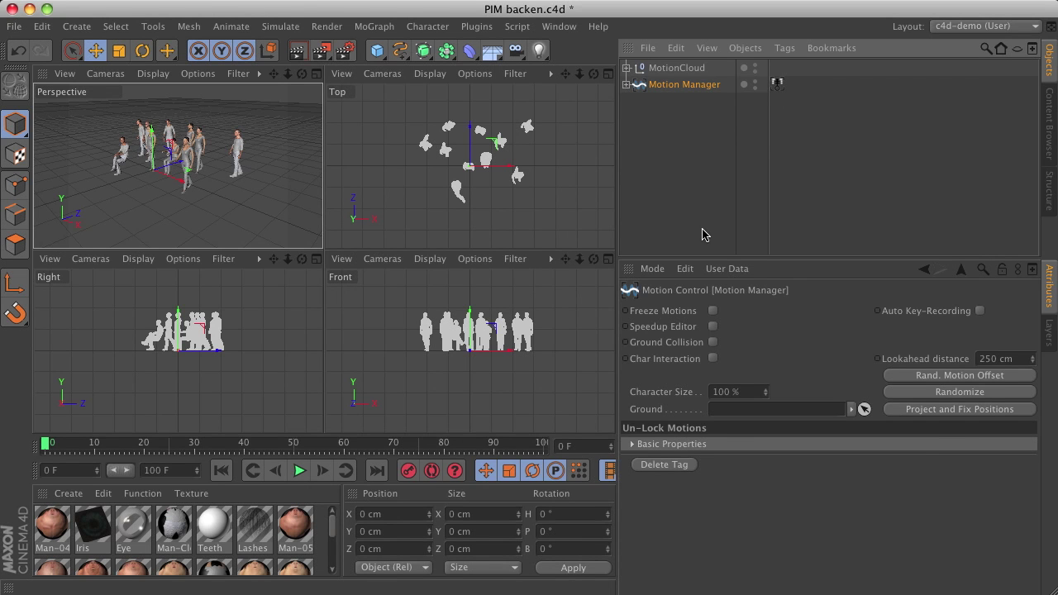
click(626, 84)
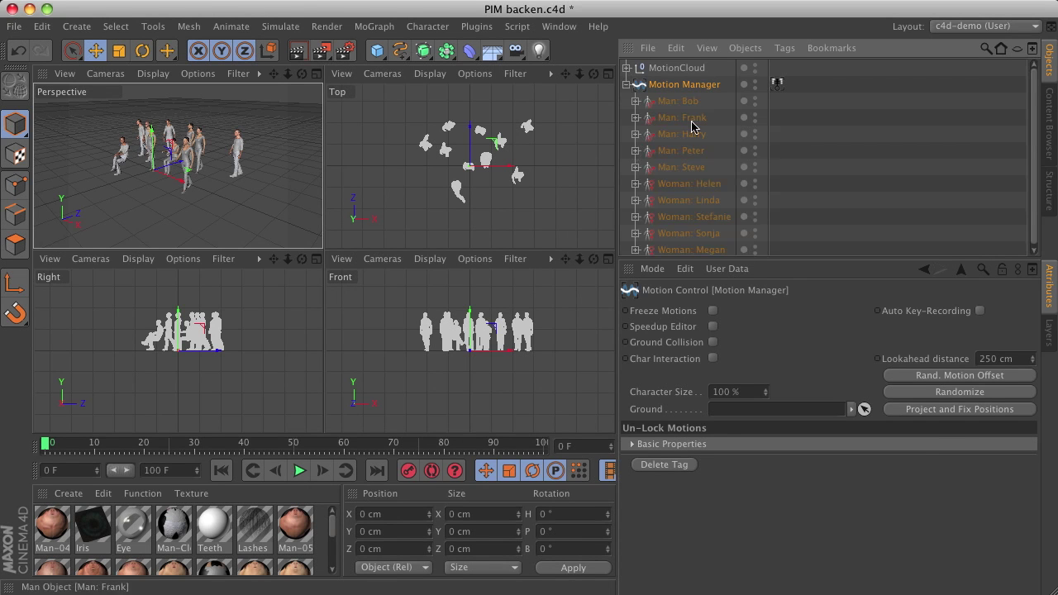
click(686, 102)
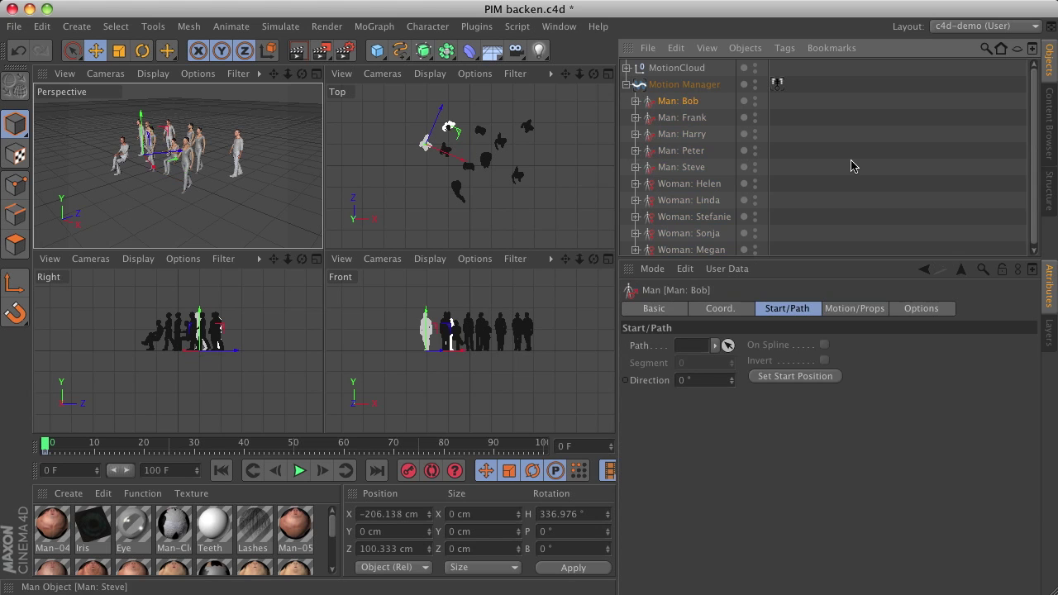
click(847, 312)
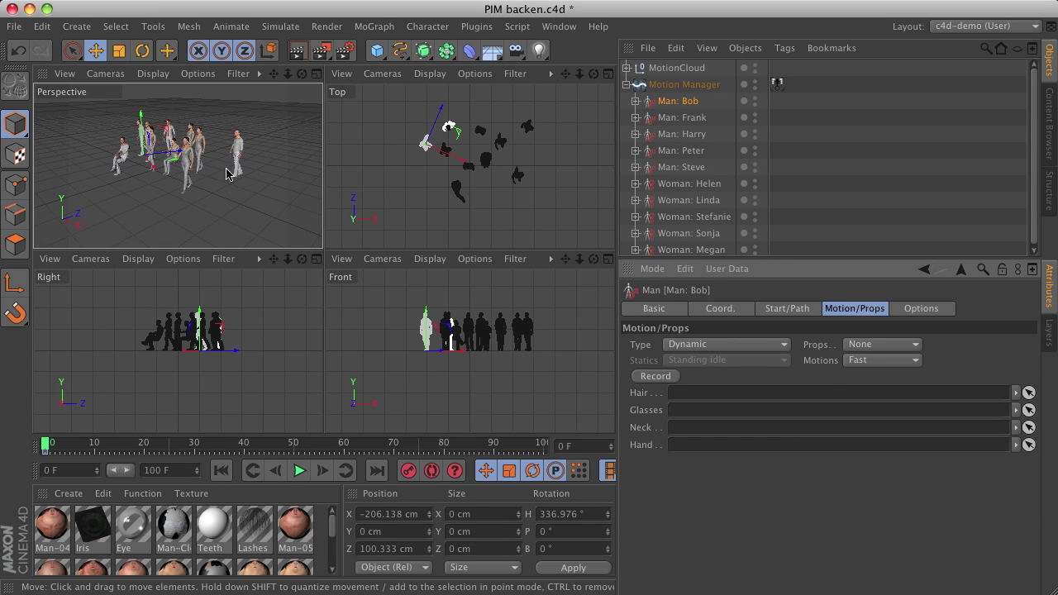
click(936, 316)
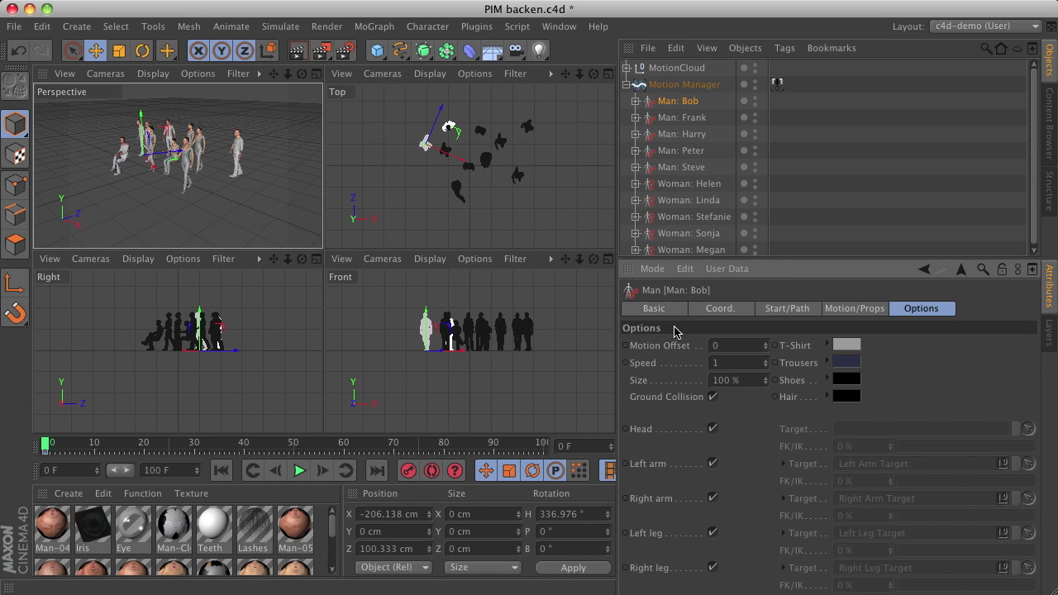
click(672, 217)
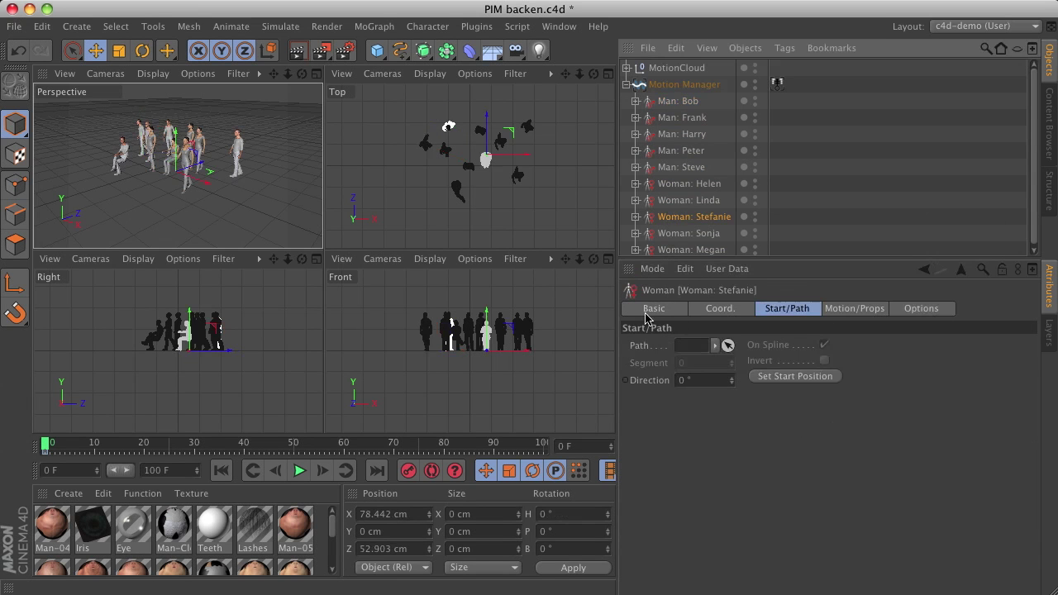
click(919, 310)
Randomize the crowd's settings and motion offsets, then check Linda's, Megan's and Steve's results.
click(684, 82)
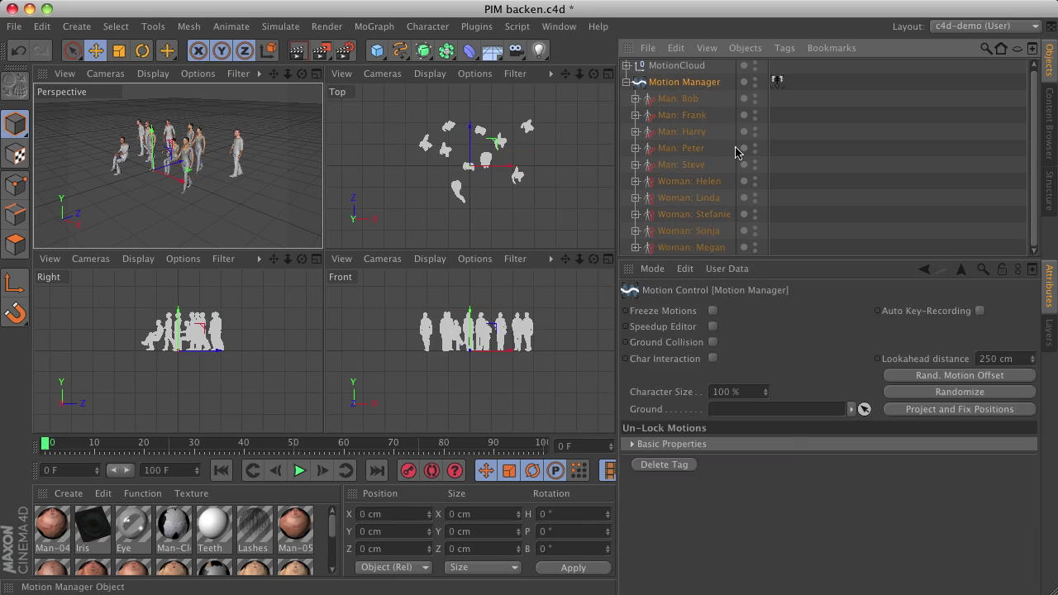
click(983, 394)
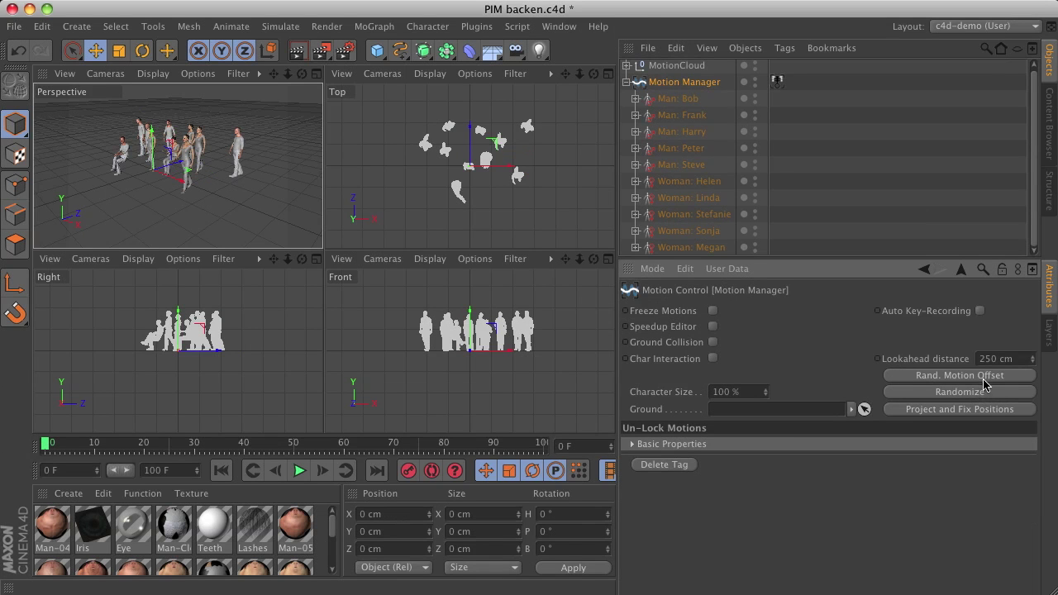
click(983, 377)
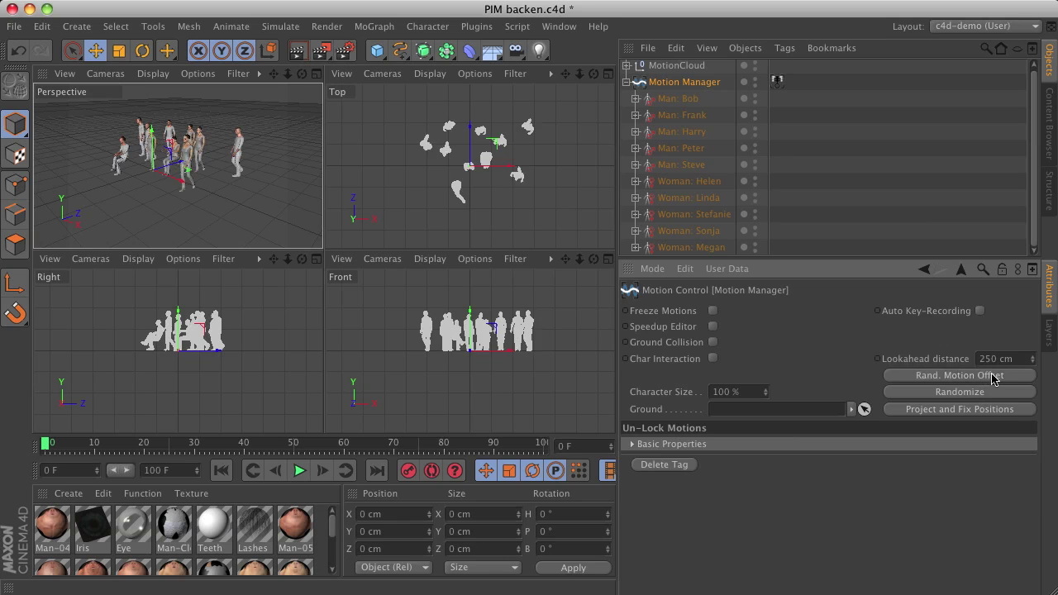
click(697, 199)
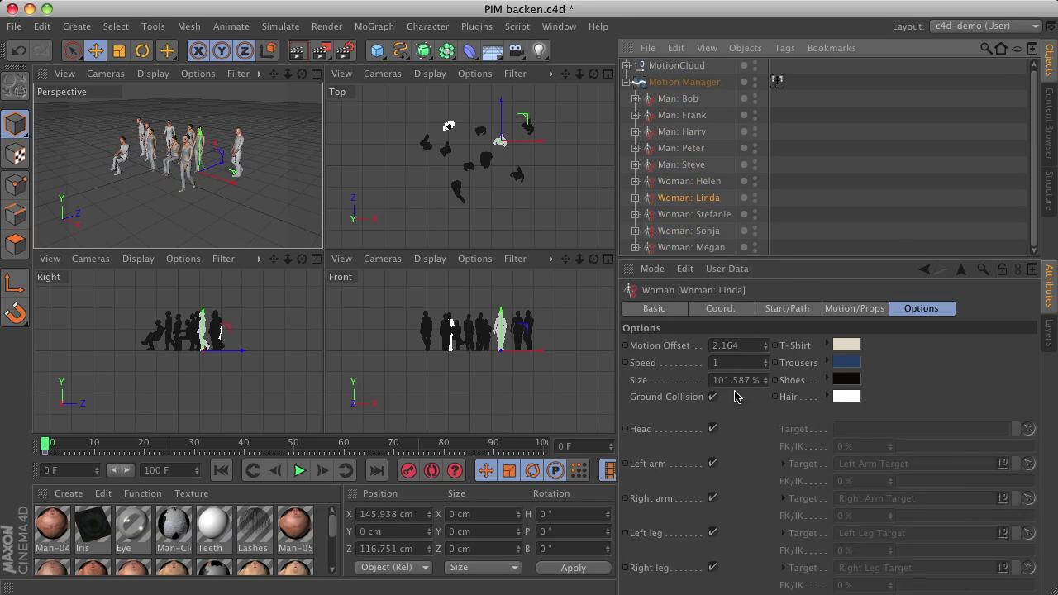
click(702, 247)
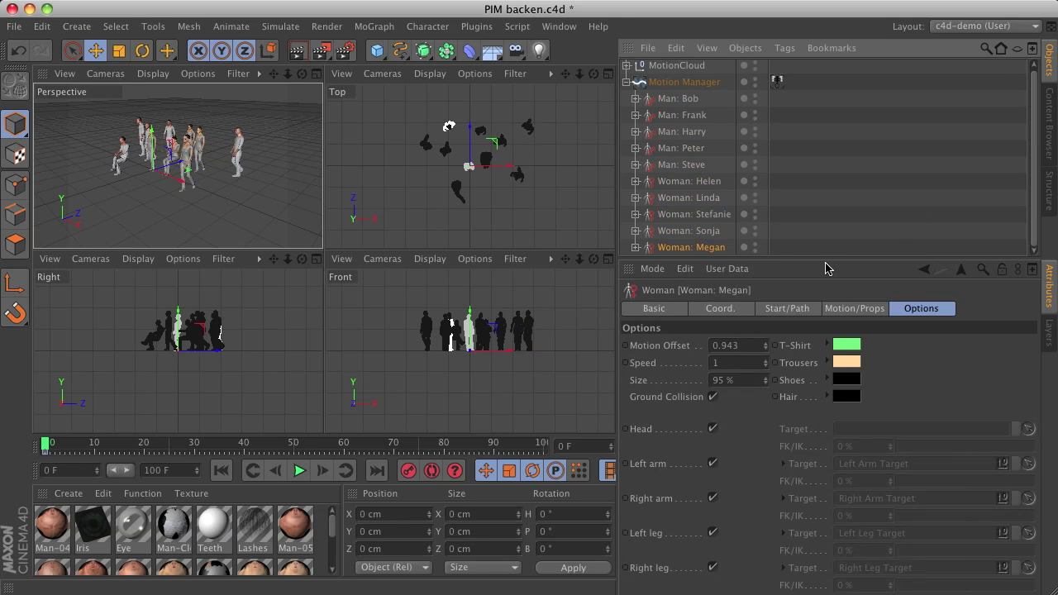
click(686, 165)
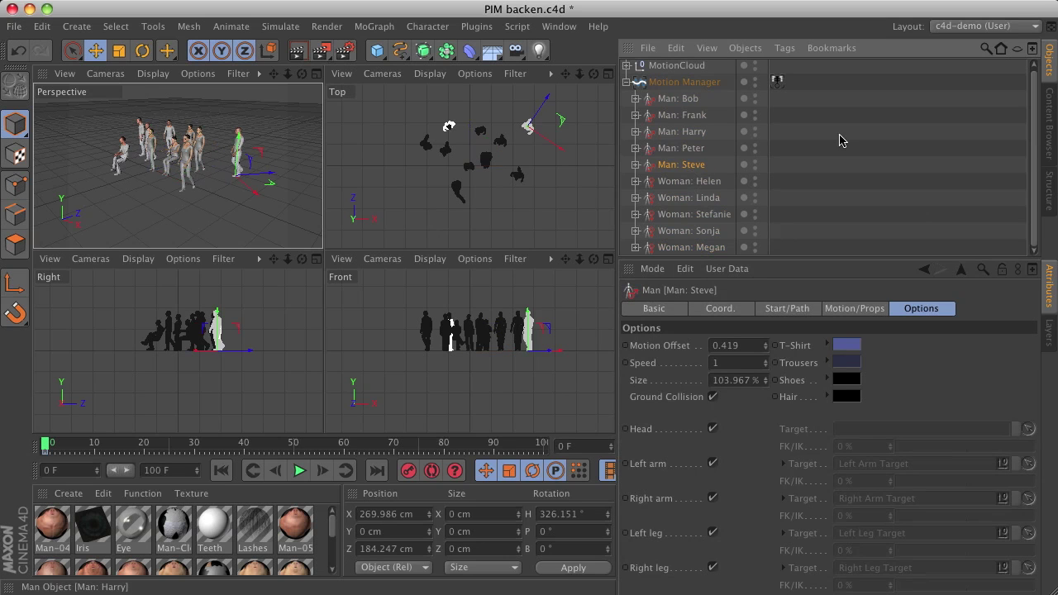
click(626, 82)
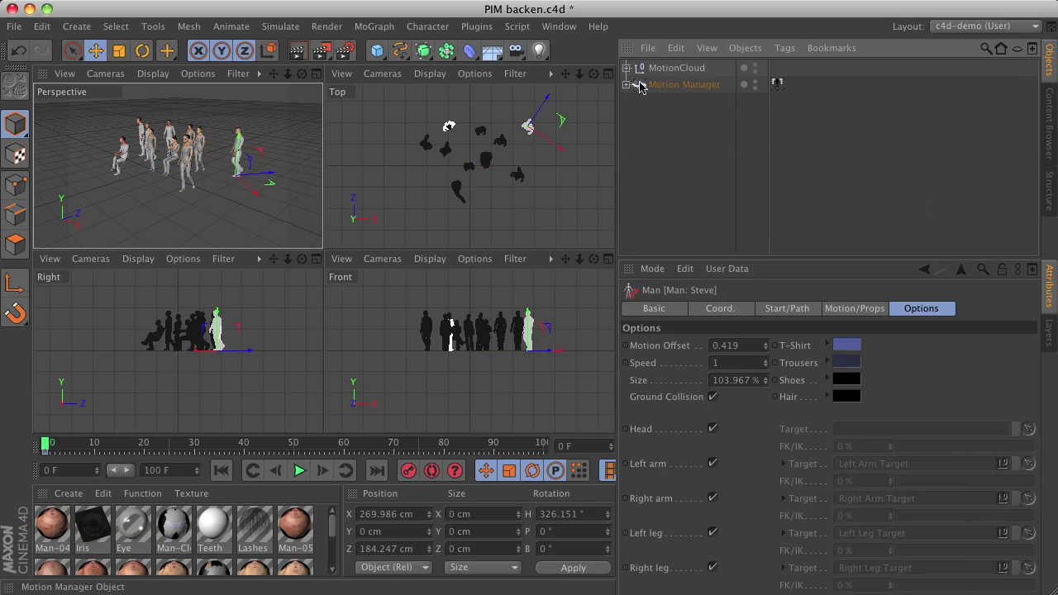
click(684, 84)
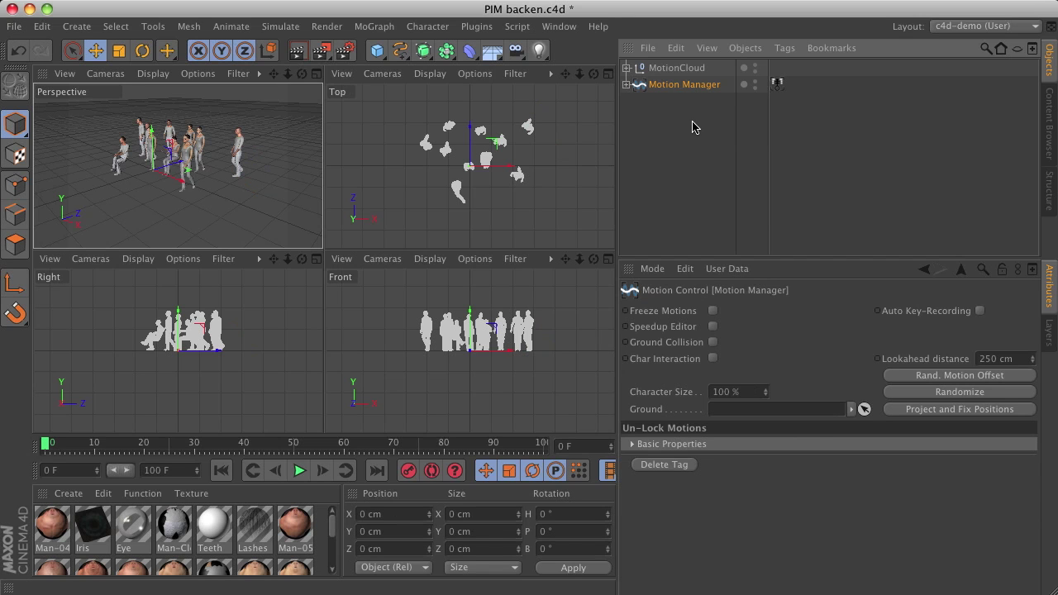
click(233, 27)
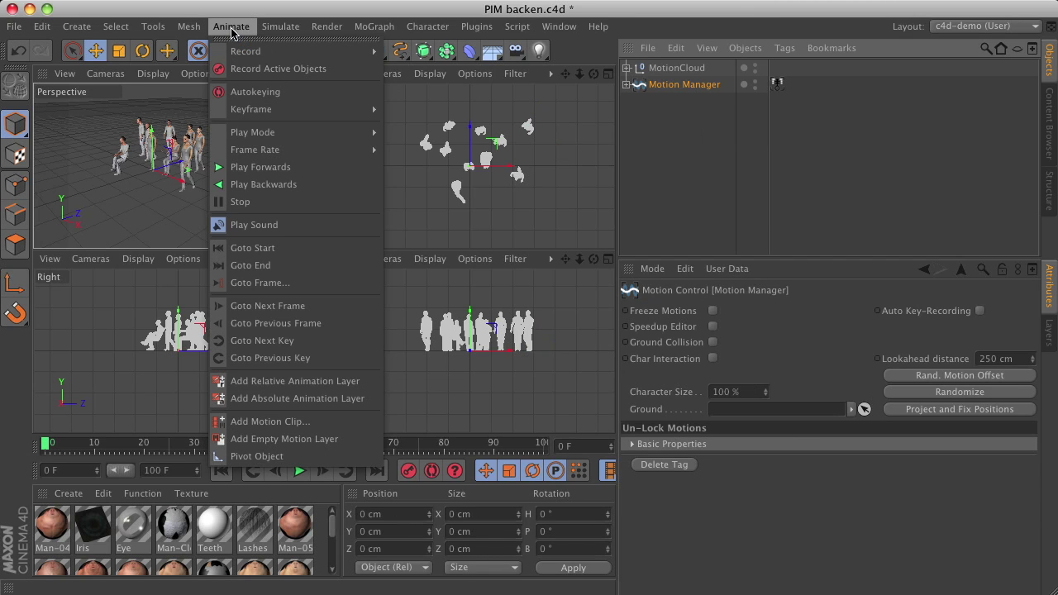
mouse_move(233, 134)
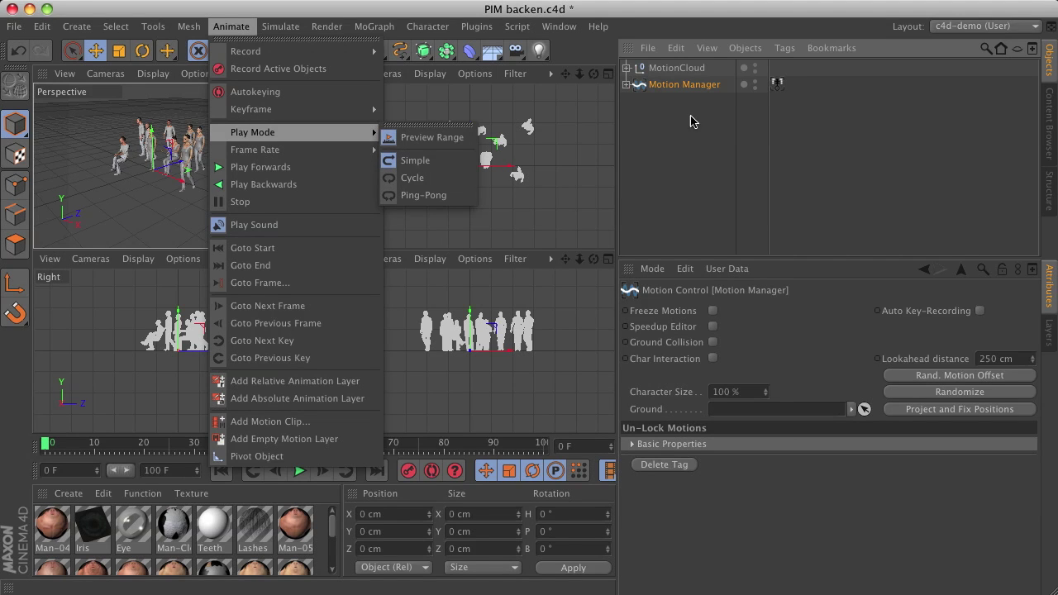
click(652, 169)
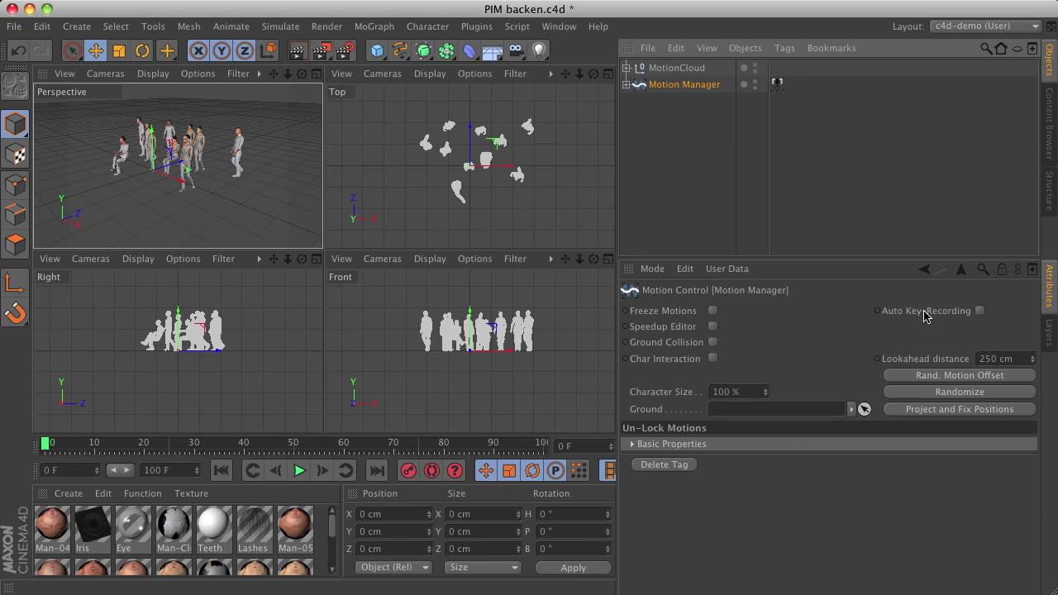
Enable Auto Key-Recording, maximize the perspective view and play the crowd animation to frame 100.
click(980, 312)
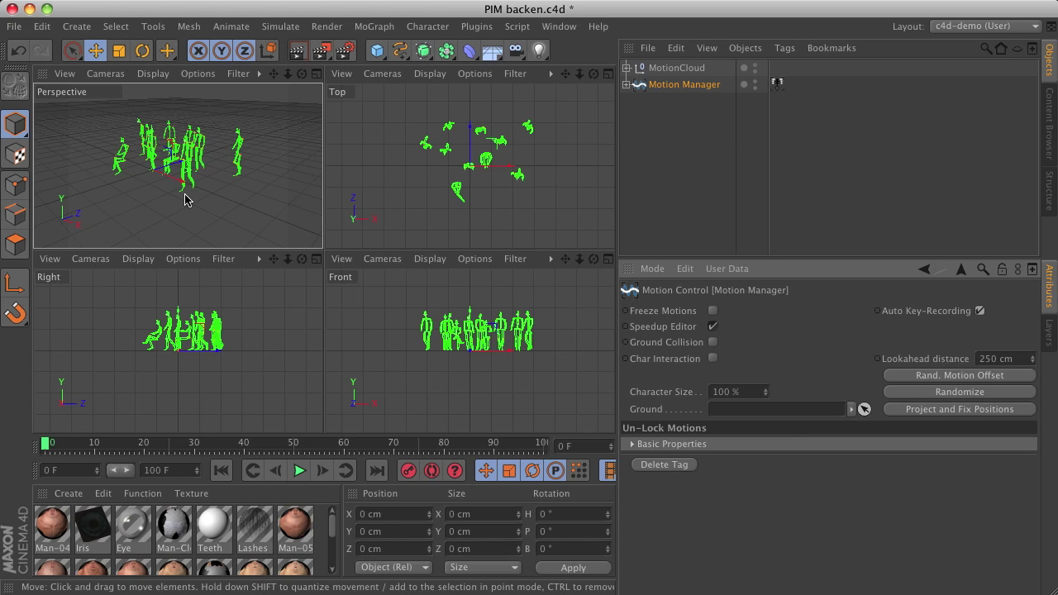
click(317, 74)
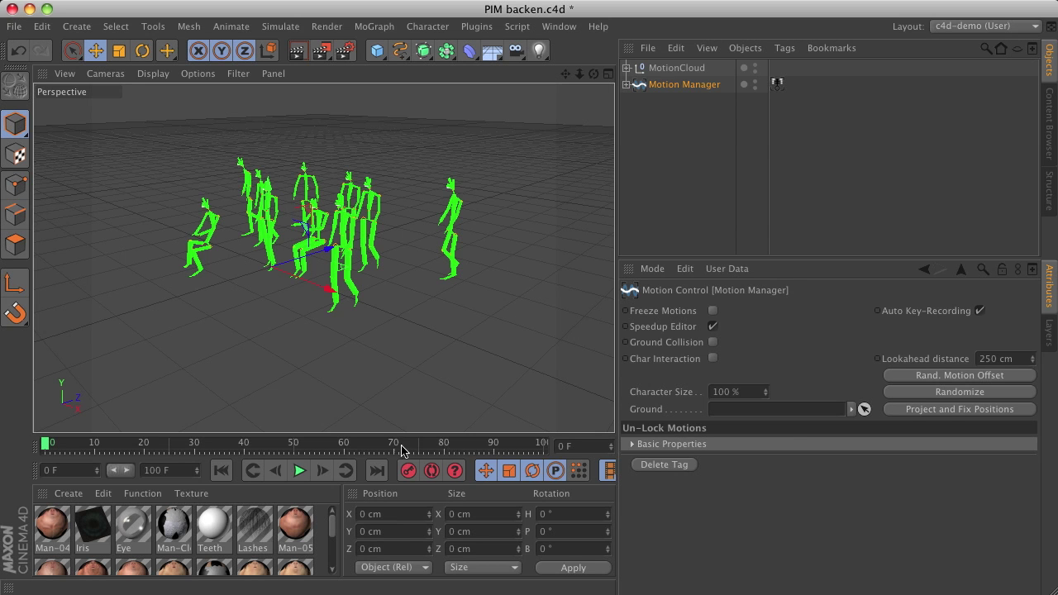
click(299, 470)
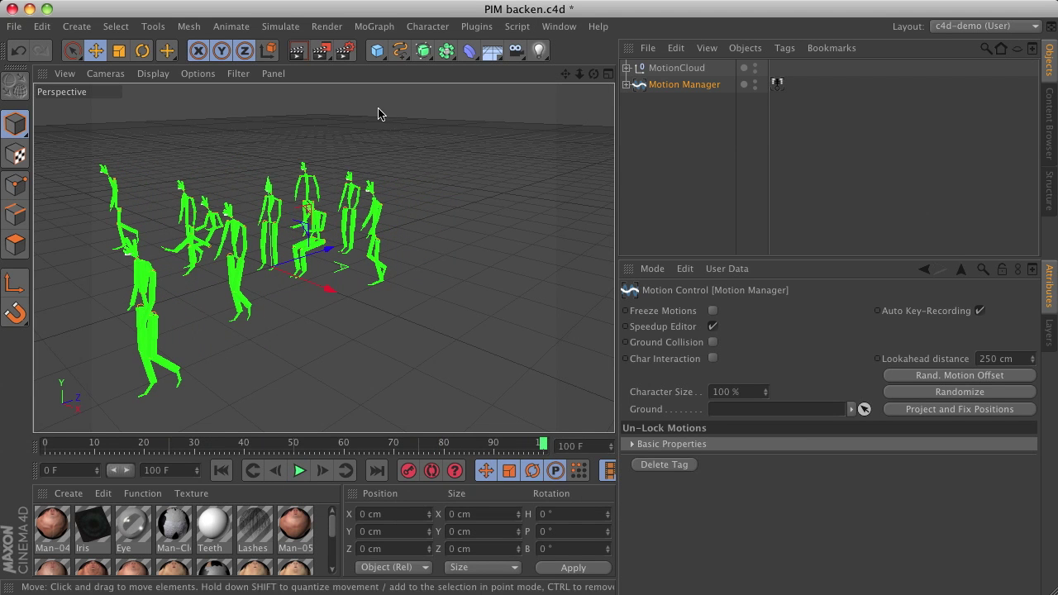
Set the Play Mode to Cycle and turn off Auto Key-Recording.
click(230, 27)
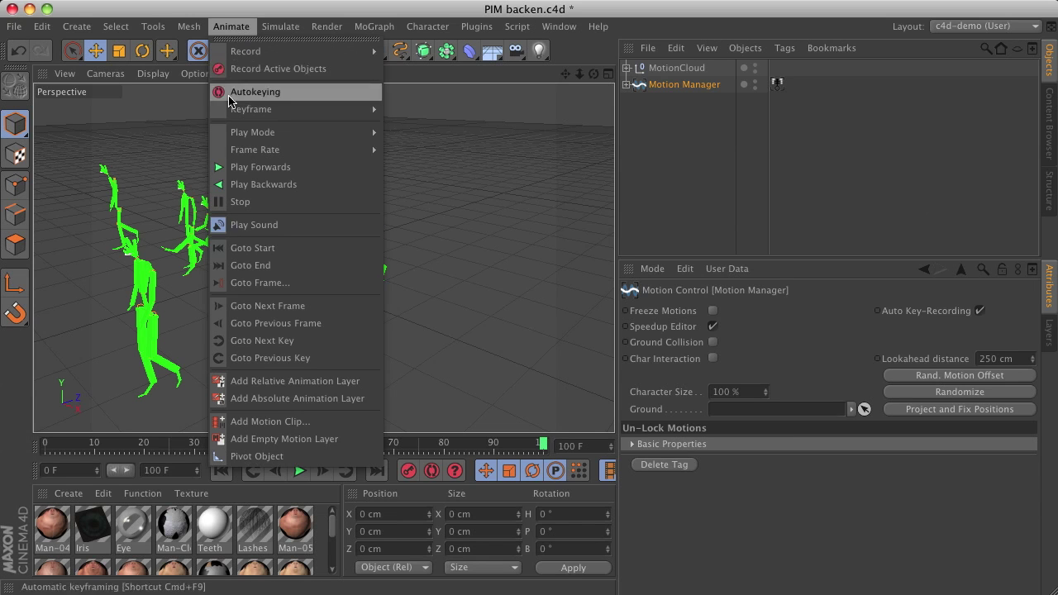
mouse_move(335, 134)
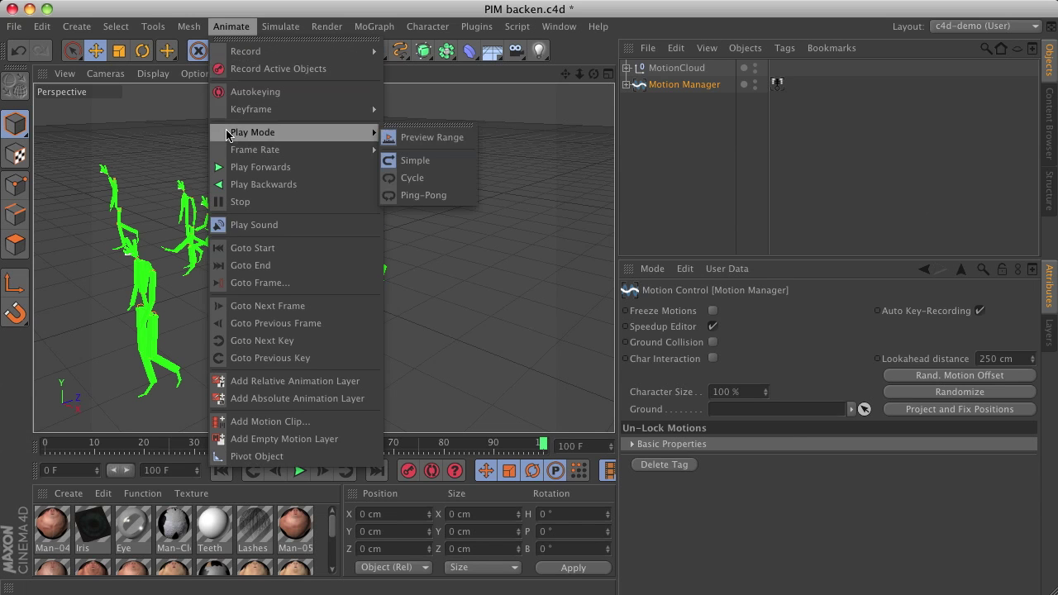
click(433, 178)
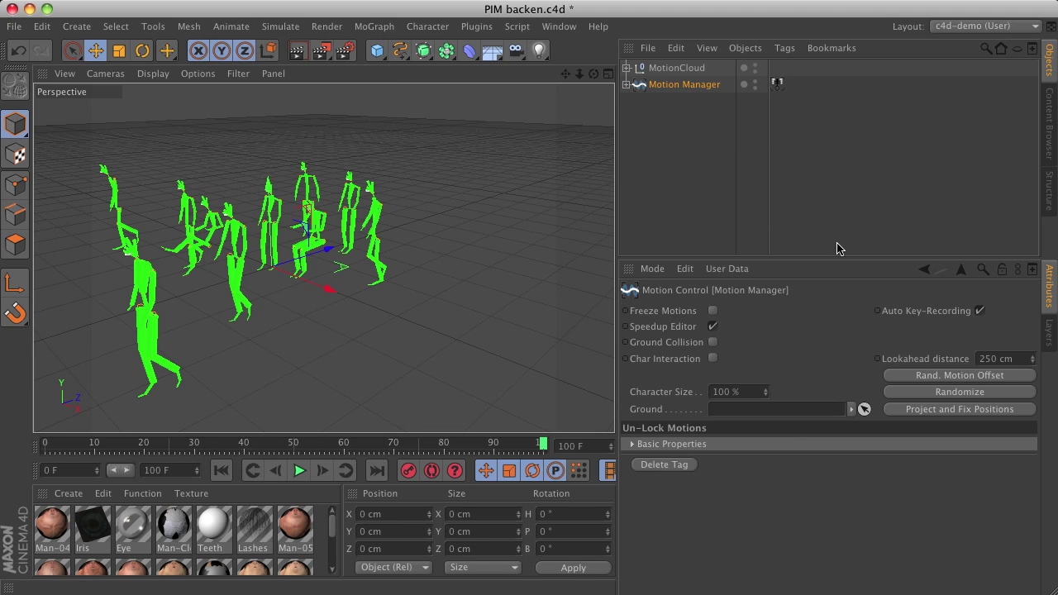
click(980, 310)
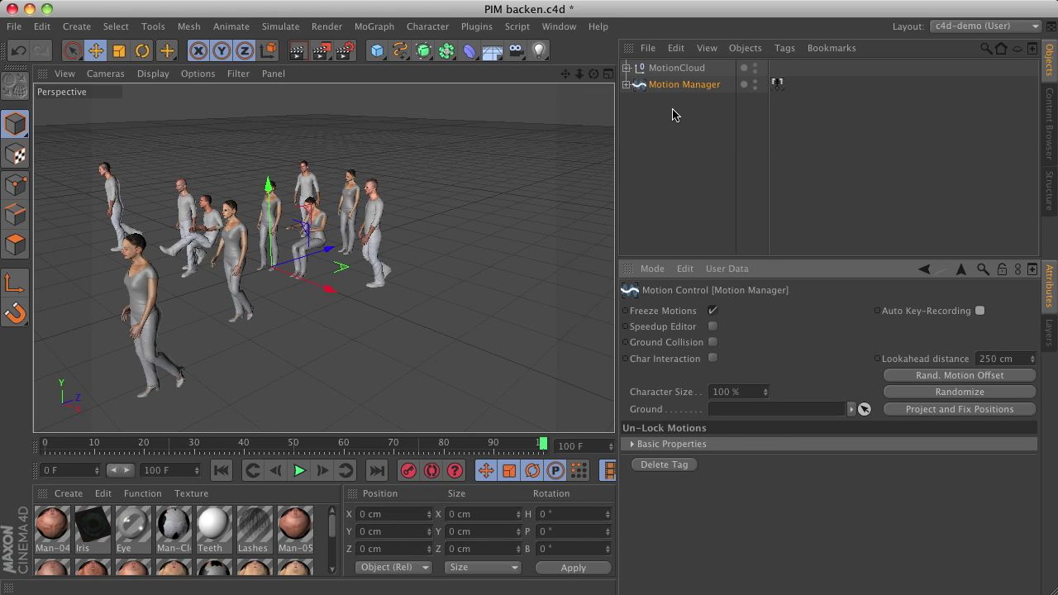
click(553, 26)
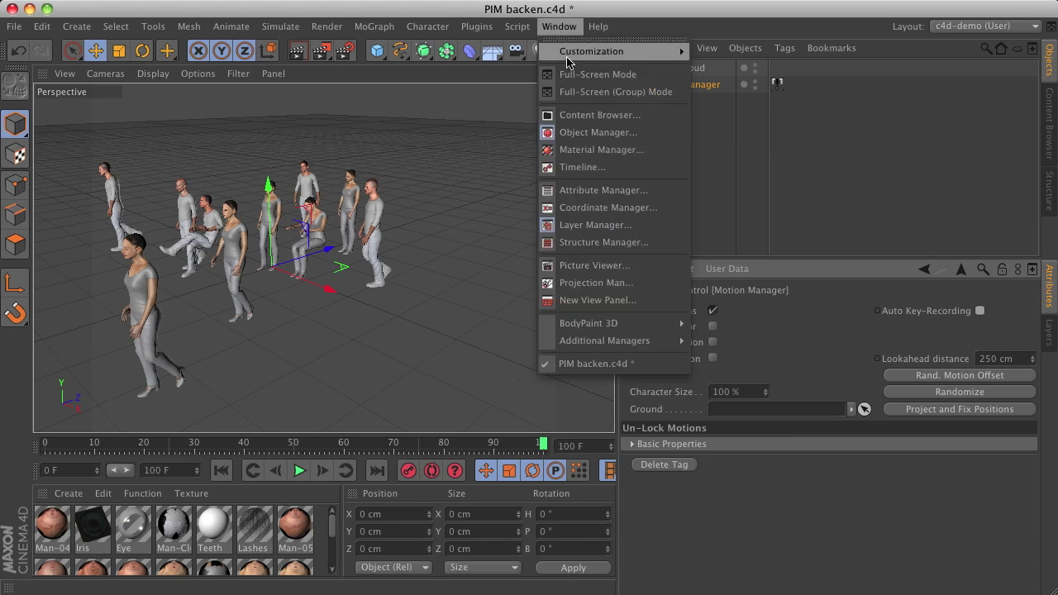
click(579, 168)
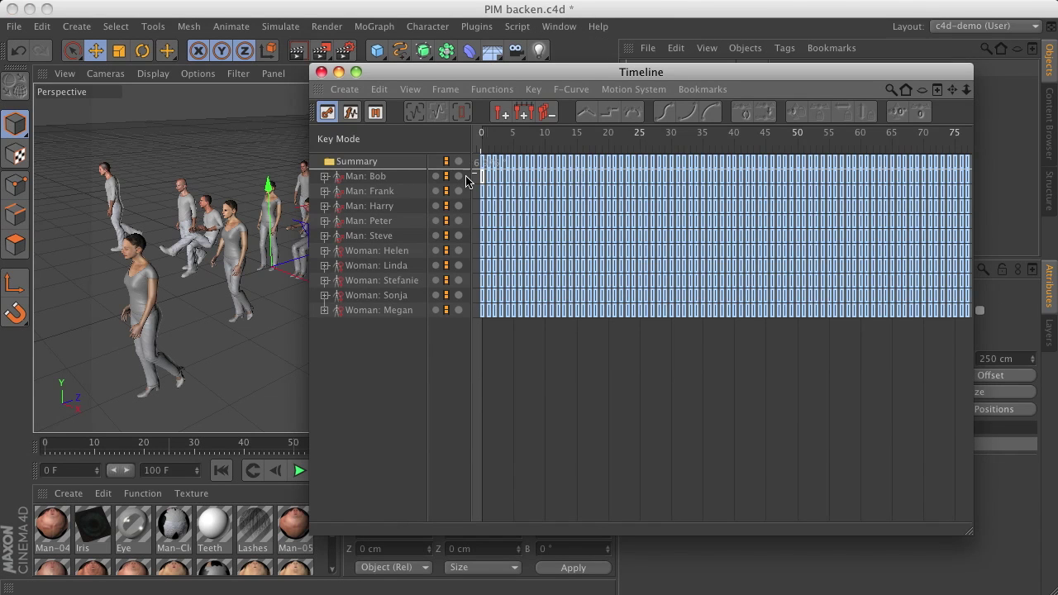
click(325, 176)
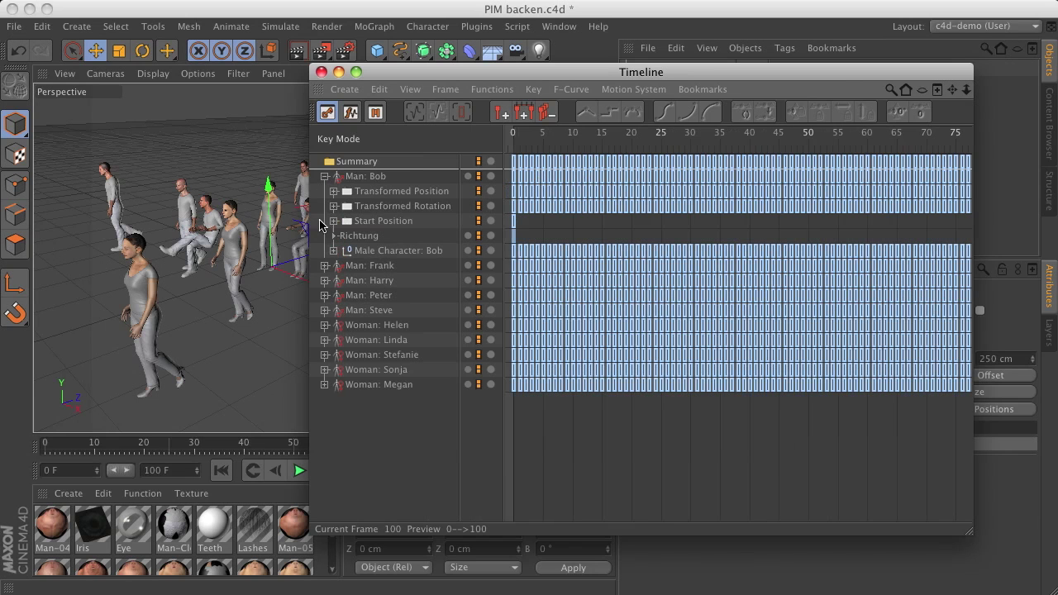
click(333, 251)
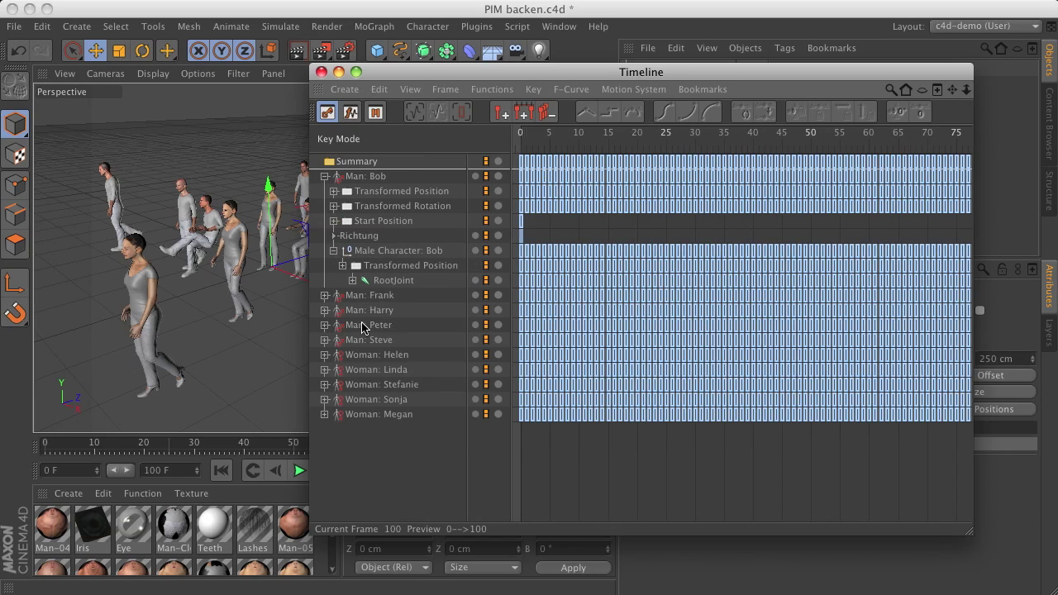
click(353, 281)
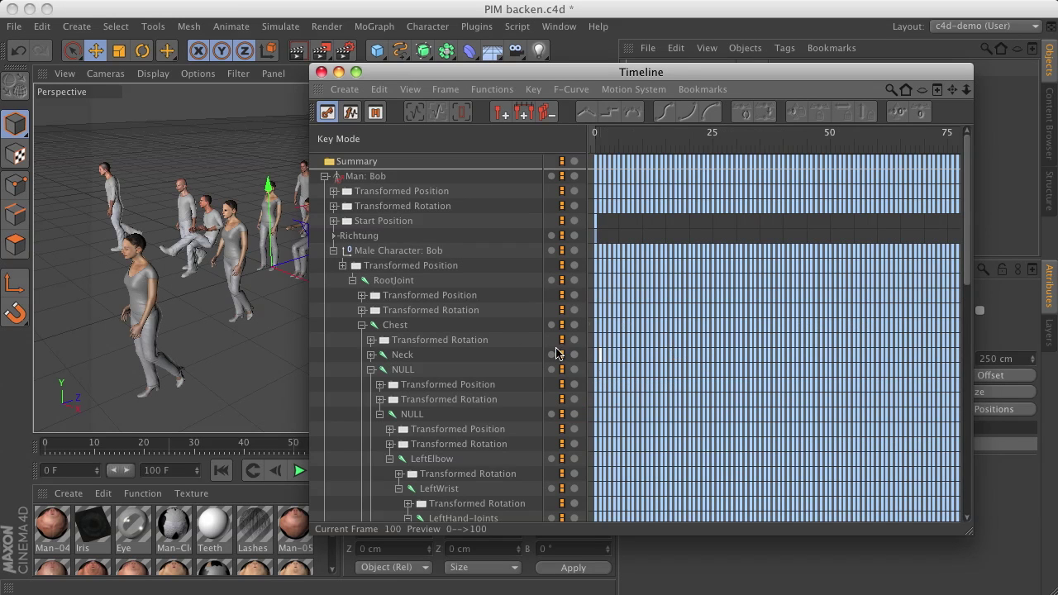
drag(614, 73, 501, 26)
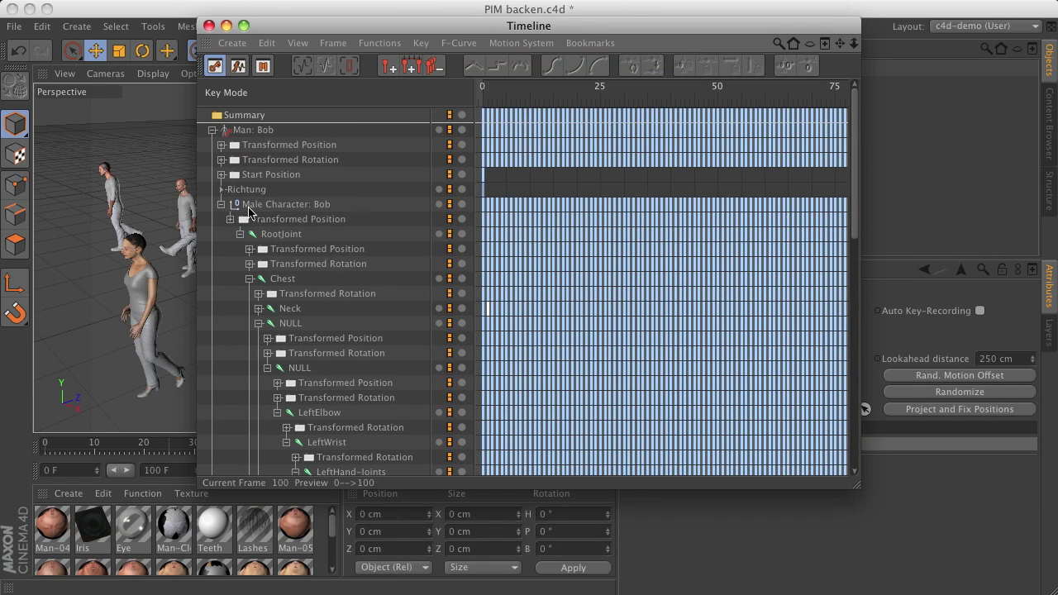
click(222, 205)
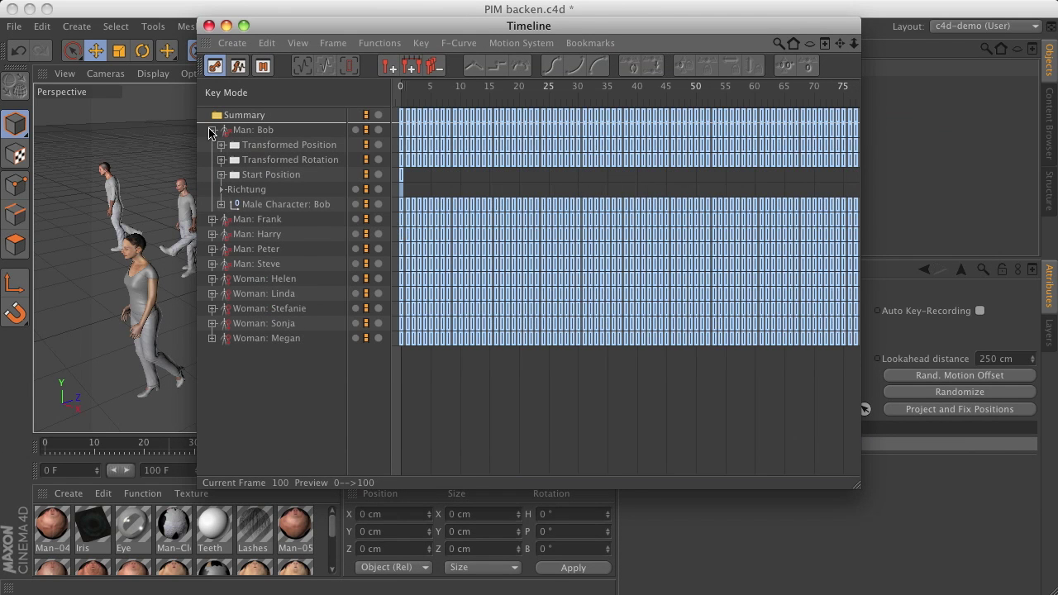
click(213, 132)
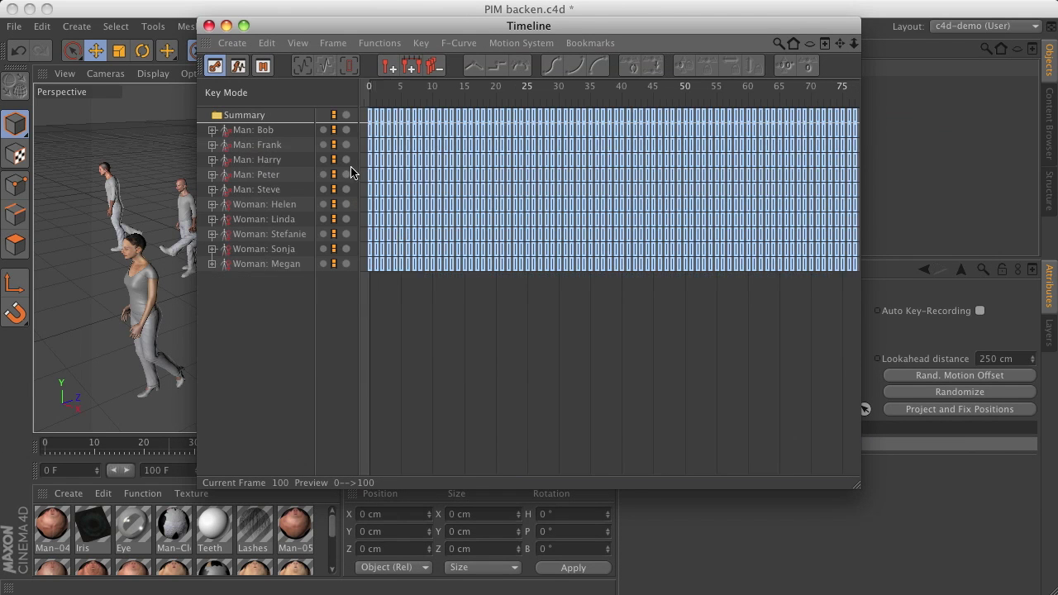
click(208, 26)
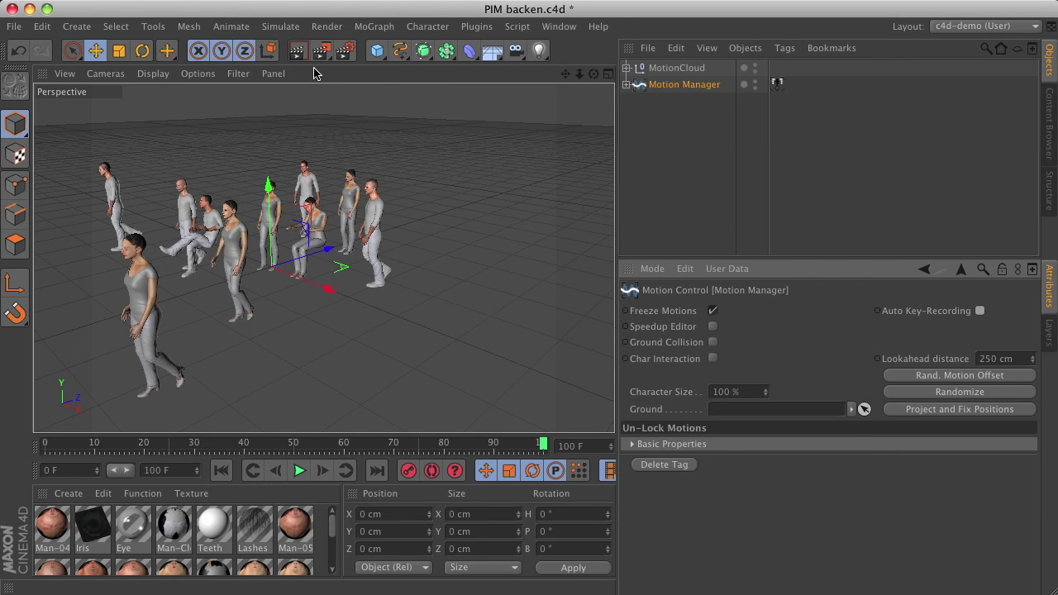
Add a motion clip for the crowd and play the animation from frame 0.
click(231, 27)
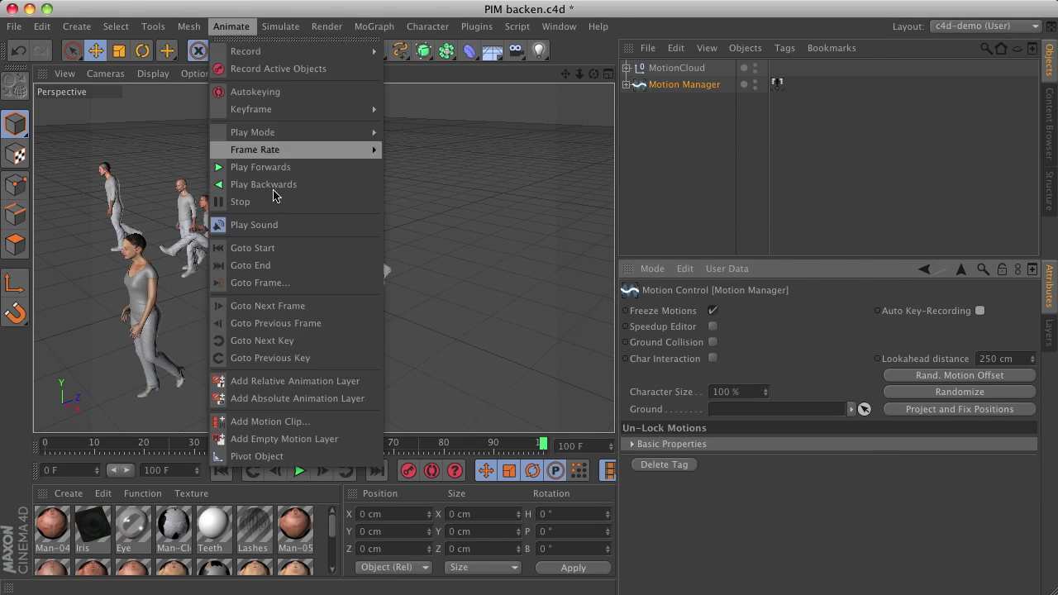
click(345, 429)
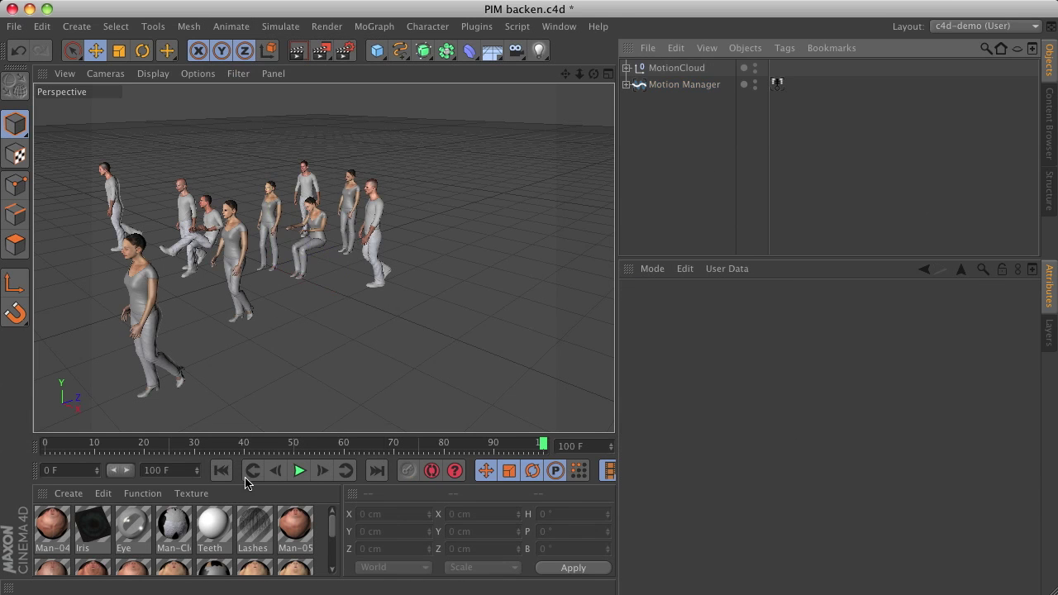
click(220, 470)
click(299, 470)
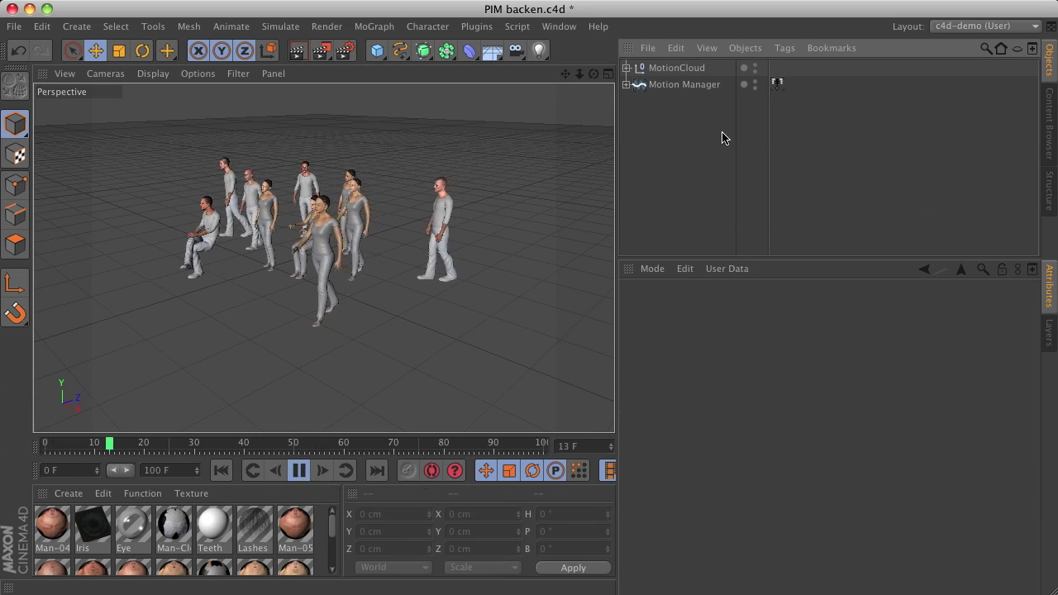
Stop playback, rewind to frame 0, deselect the Motion Manager and widen the name column.
click(682, 85)
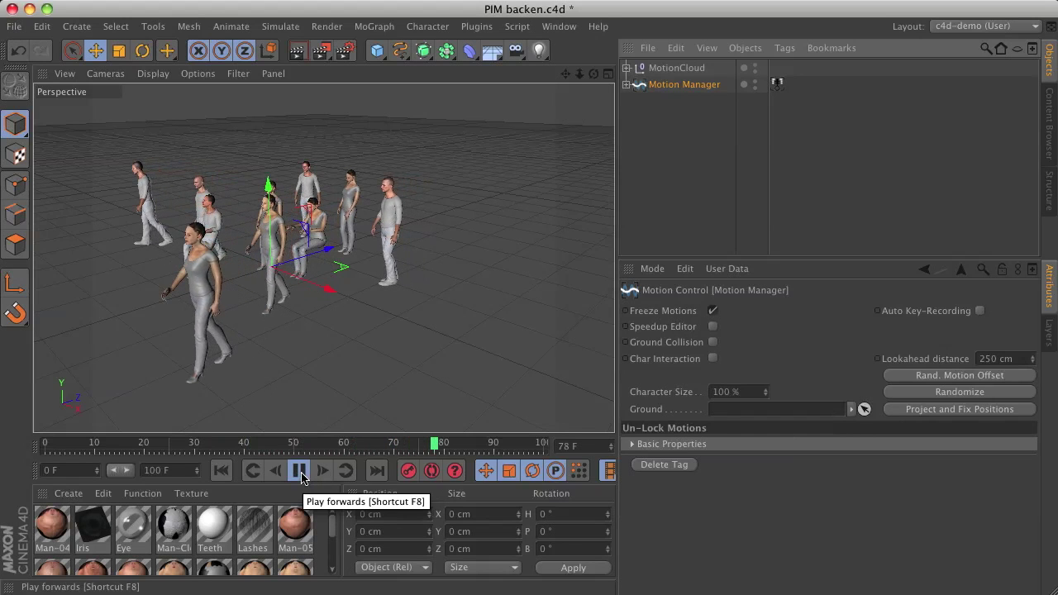
click(299, 470)
click(221, 470)
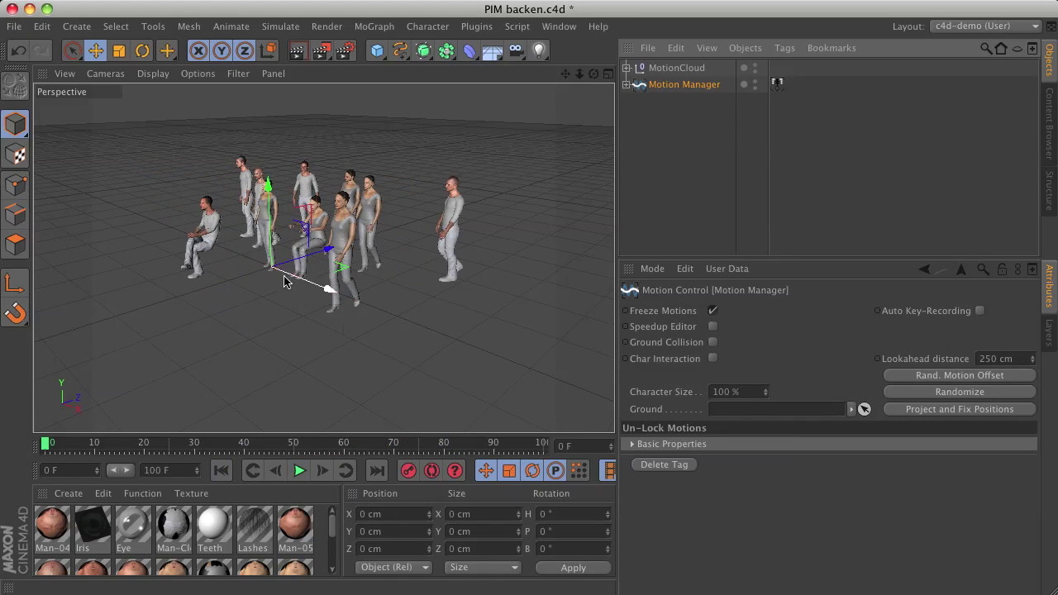
click(660, 172)
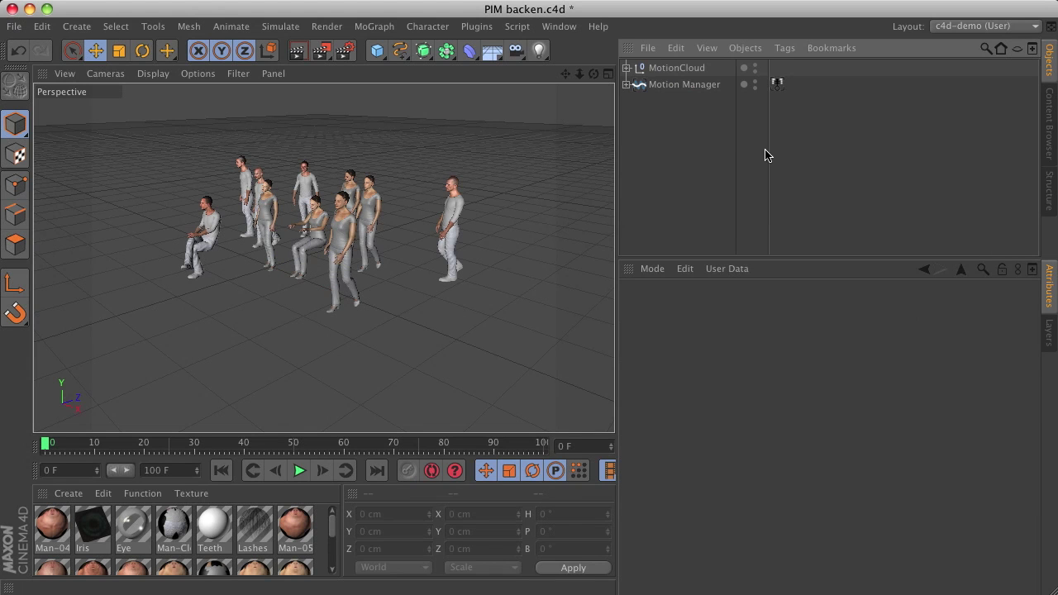
drag(767, 149, 771, 149)
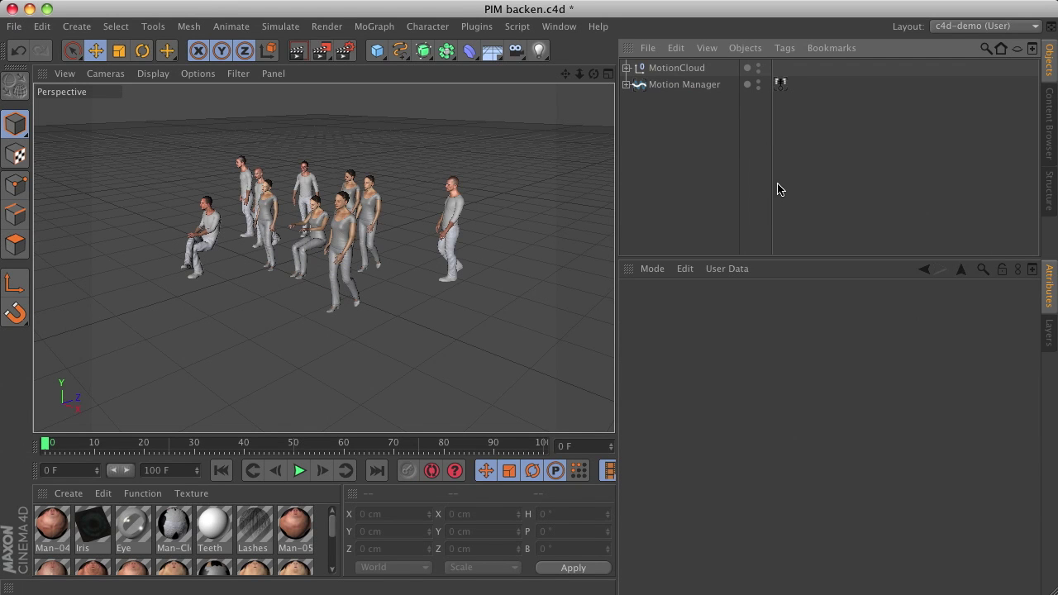